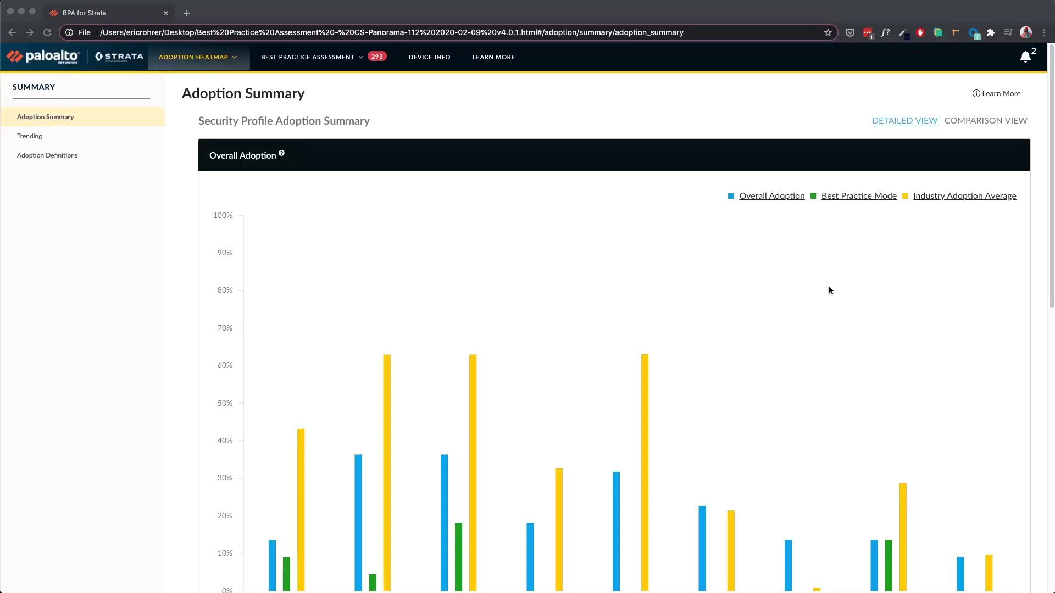
- Look over the Adoption Heatmap and Best Practice Assessment sections of the report and open the device information
{"action": "left_click", "coordinate": [235, 58]}
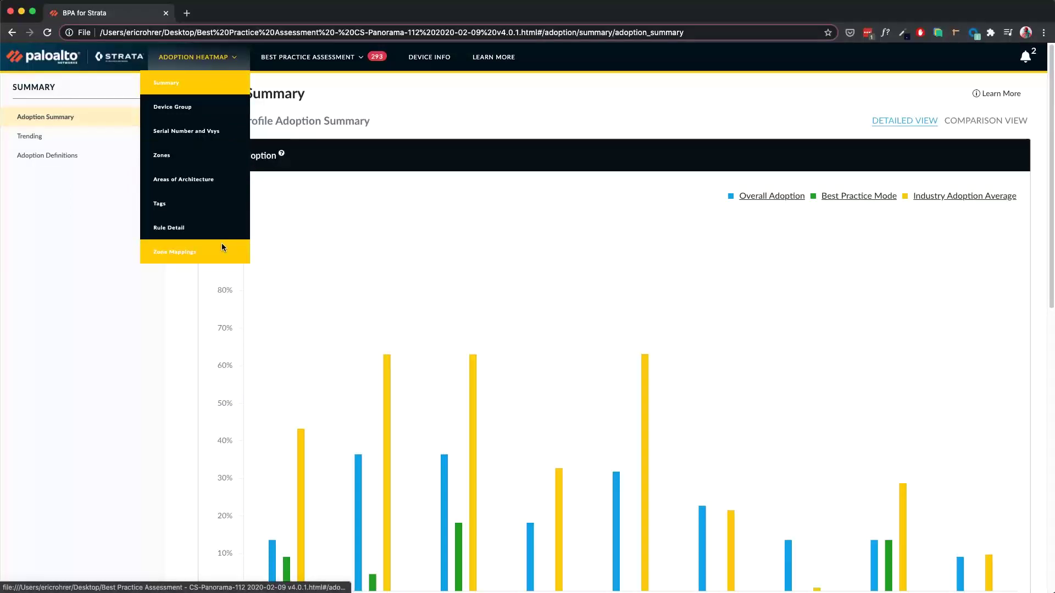
{"action": "left_click", "coordinate": [340, 58]}
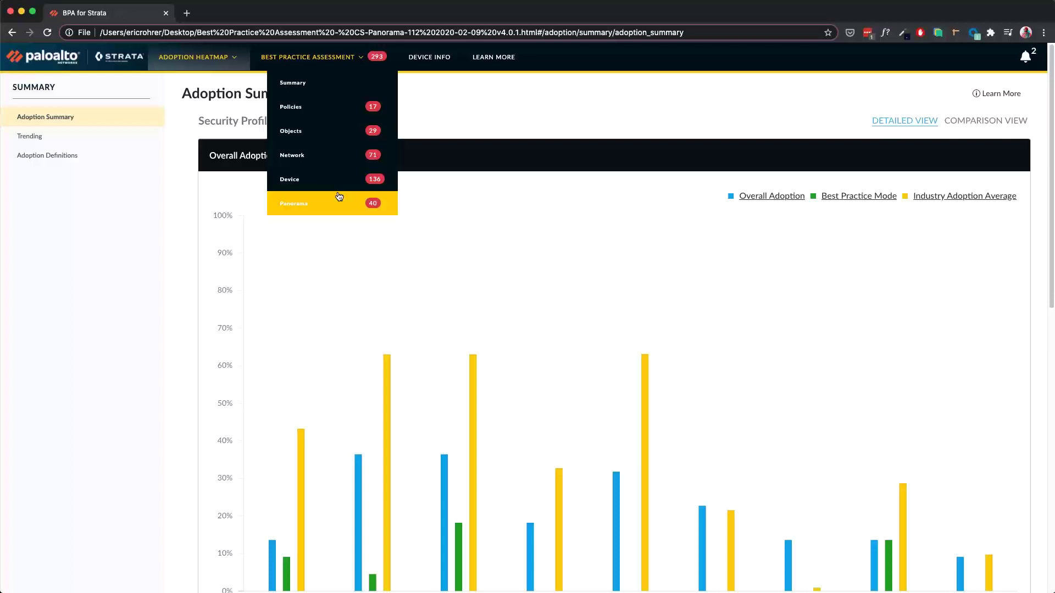
{"action": "left_click", "coordinate": [431, 58]}
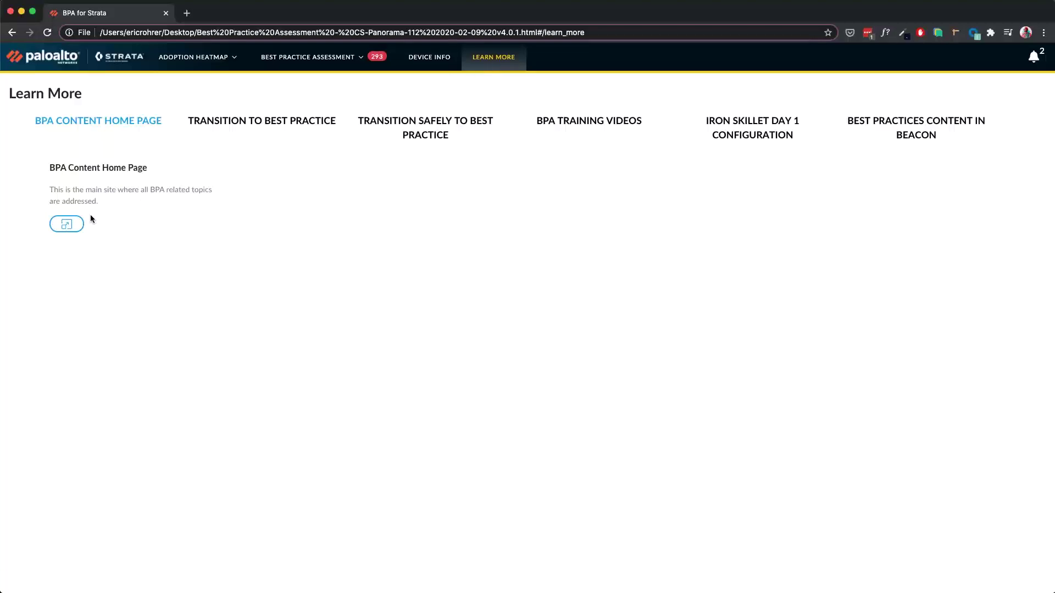
- Open the BPA Content Home Page and look through its resources, videos, blogs and video library
{"action": "left_click", "coordinate": [67, 224]}
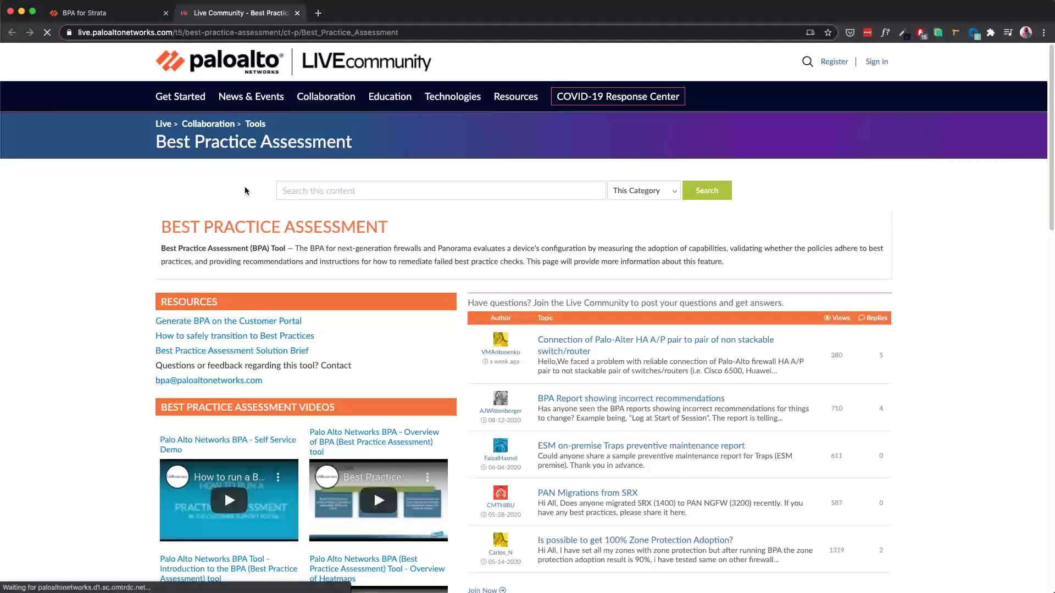
{"action": "scroll", "coordinate": [245, 190], "scroll_direction": "down", "scroll_amount": 2}
{"action": "scroll", "coordinate": [245, 191], "scroll_direction": "down", "scroll_amount": 5}
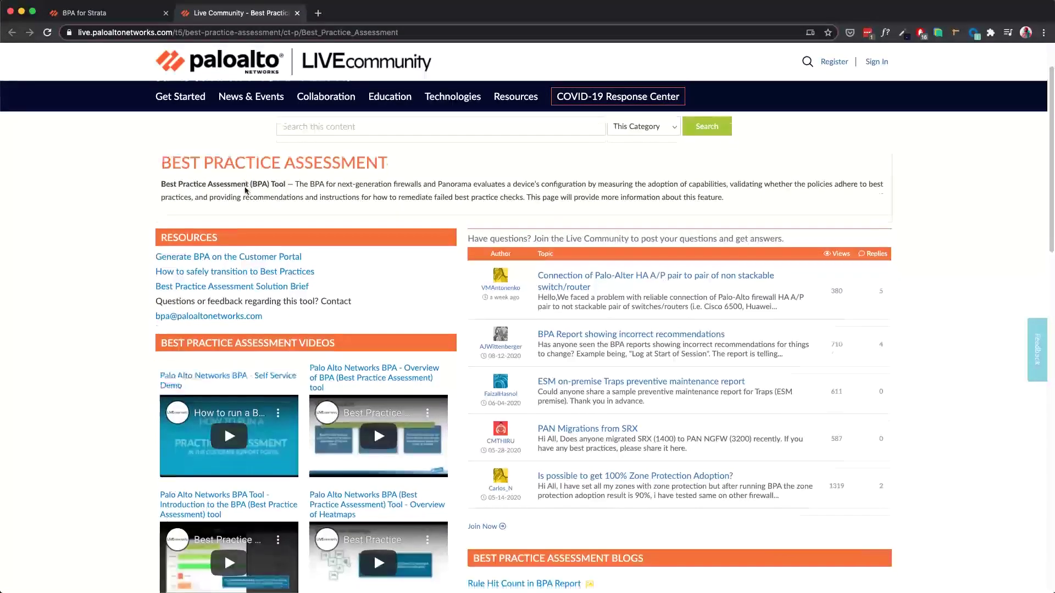
{"action": "scroll", "coordinate": [245, 191], "scroll_direction": "down", "scroll_amount": 8}
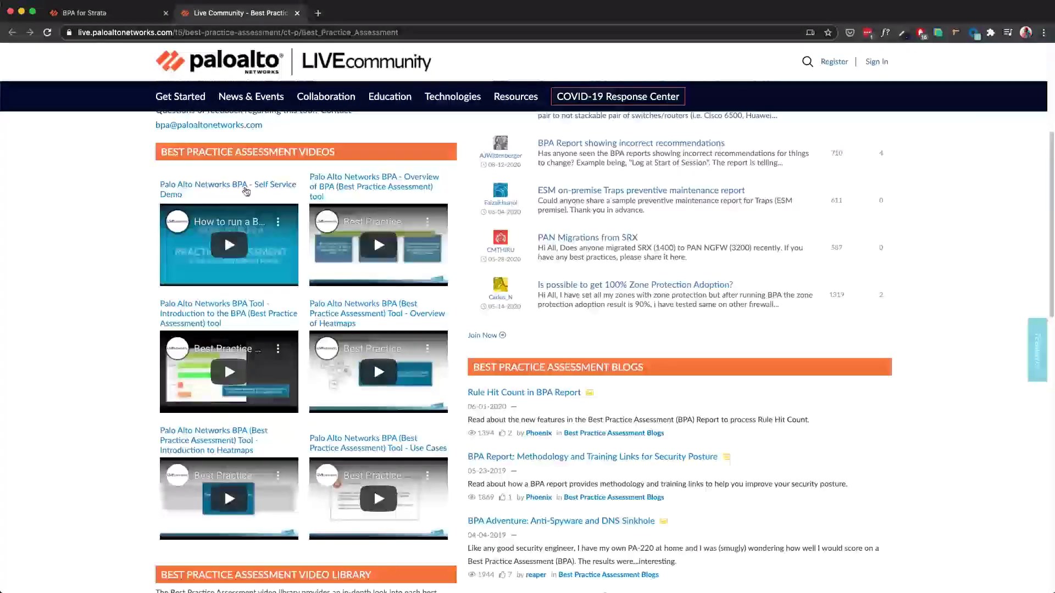
{"action": "scroll", "coordinate": [245, 191], "scroll_direction": "down", "scroll_amount": 2}
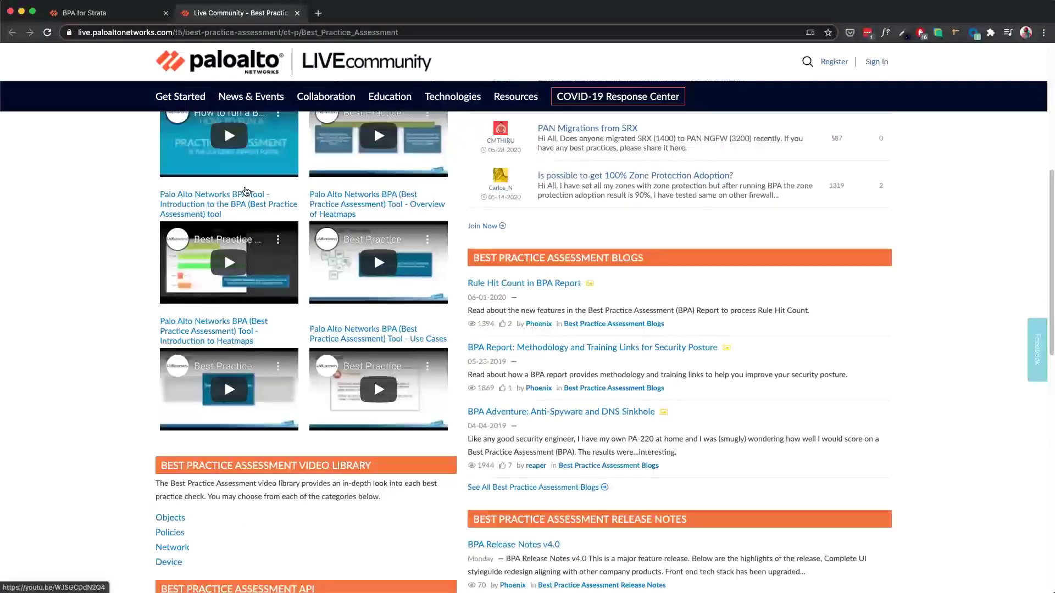
- Return to the report's learning resources and open the Transition to Best Practices documentation
{"action": "left_click", "coordinate": [125, 15]}
{"action": "left_click", "coordinate": [244, 122]}
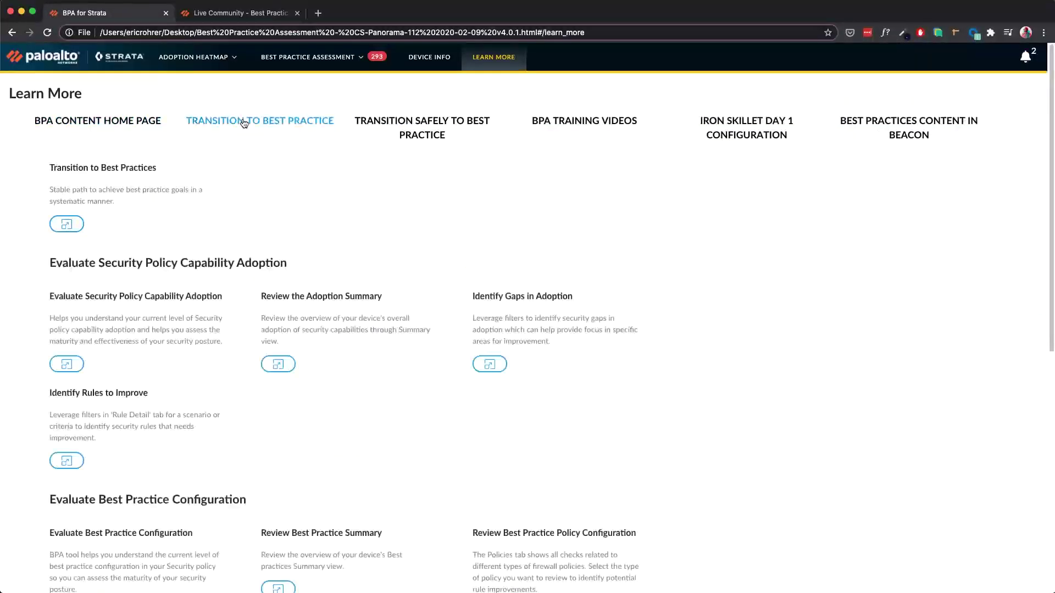
{"action": "left_click", "coordinate": [79, 225]}
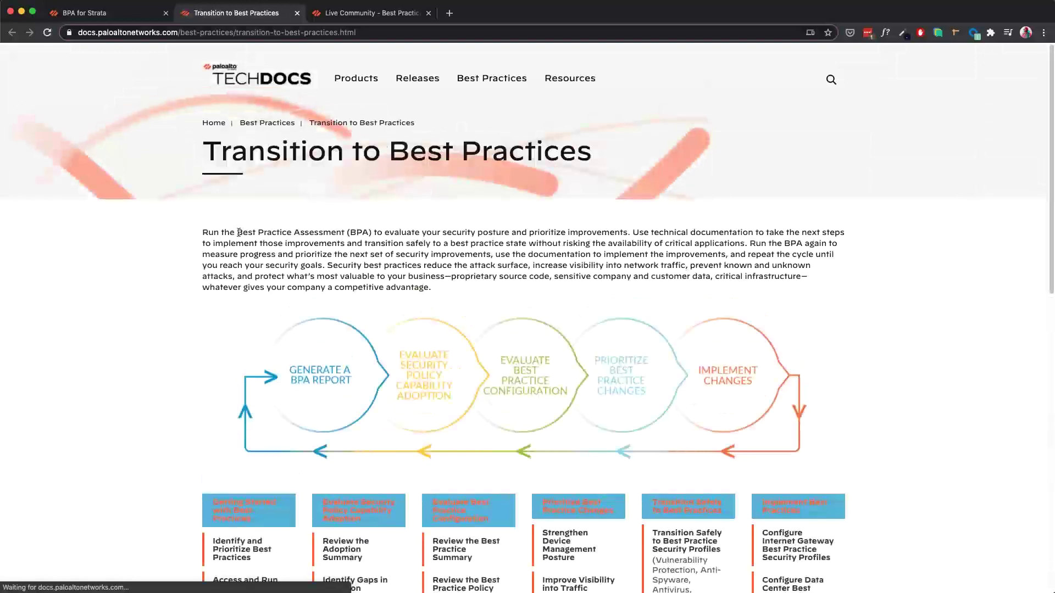
- Return to the BPA report and open the Policies checks of the Best Practice Assessment
{"action": "left_click", "coordinate": [116, 14]}
{"action": "left_click", "coordinate": [290, 60]}
{"action": "left_click", "coordinate": [299, 107]}
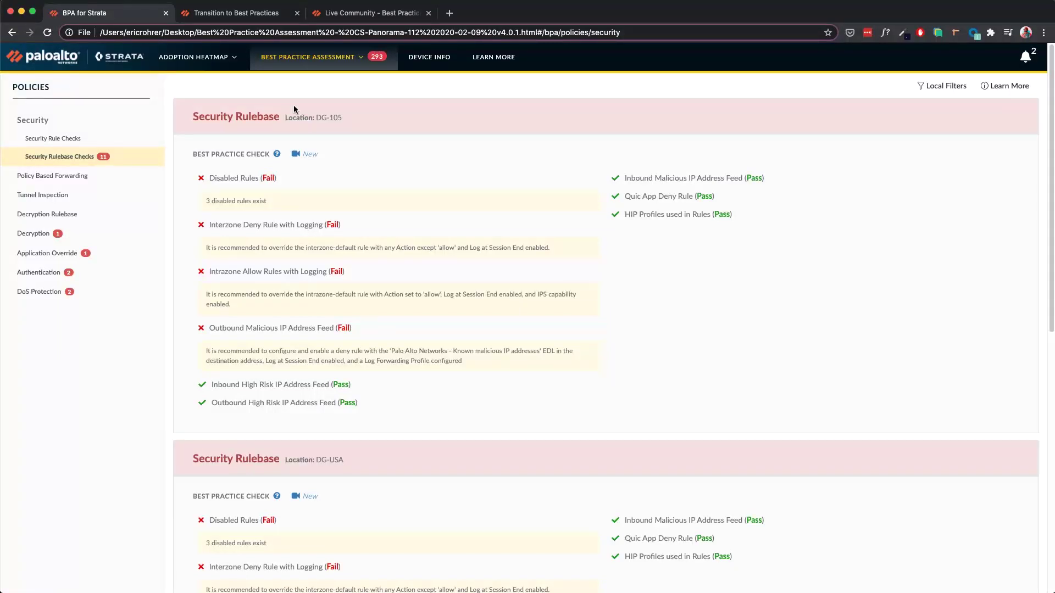
- View the Description Populated video page from the DG-105 Security Rulebase's short videos, and close the video list back in the report
{"action": "left_click", "coordinate": [305, 156]}
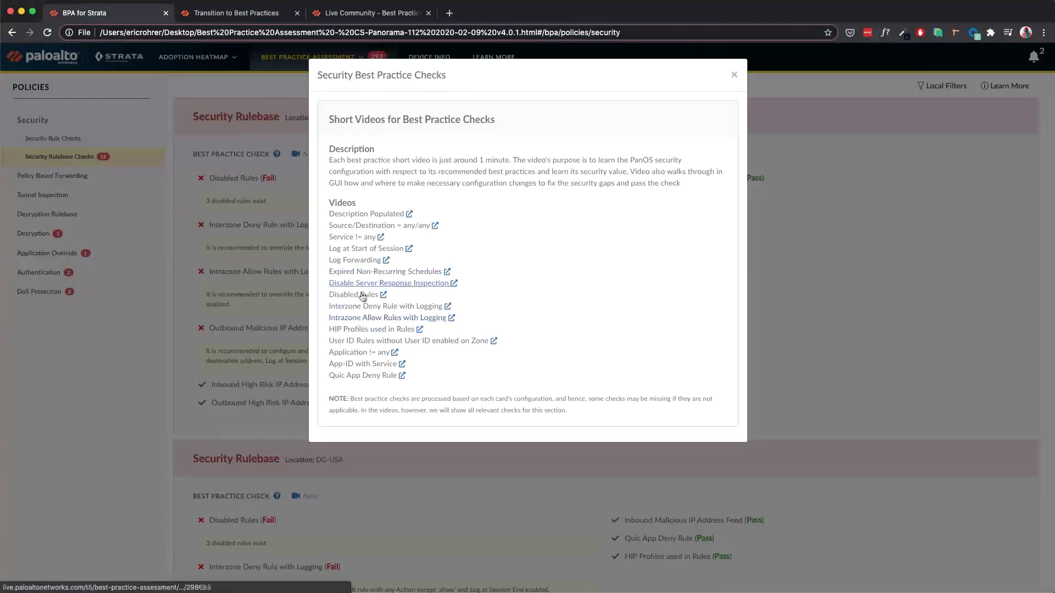
{"action": "left_click", "coordinate": [370, 216]}
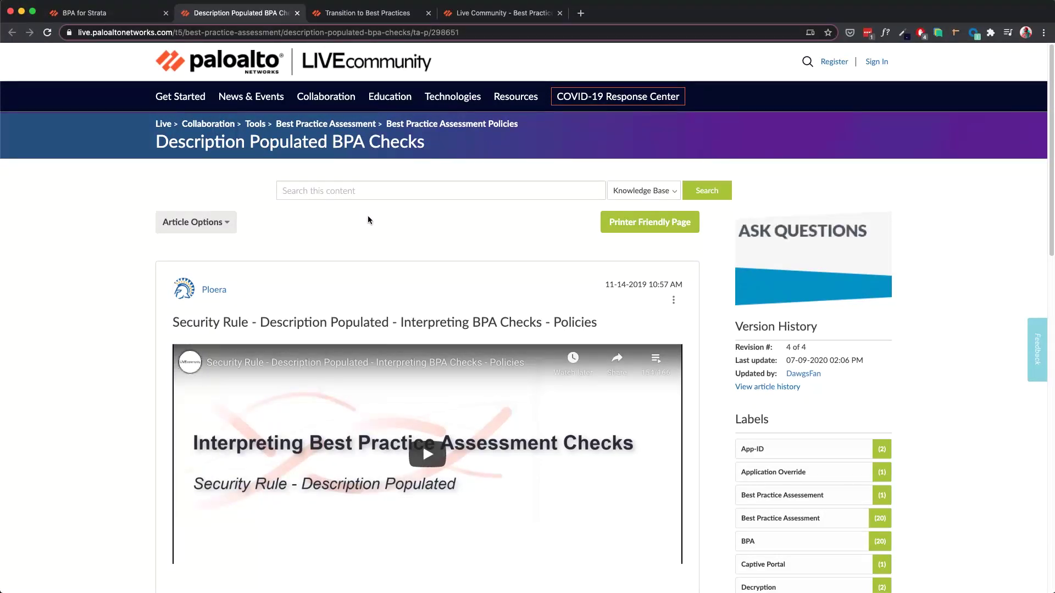
{"action": "left_click", "coordinate": [146, 12]}
{"action": "left_click", "coordinate": [734, 75]}
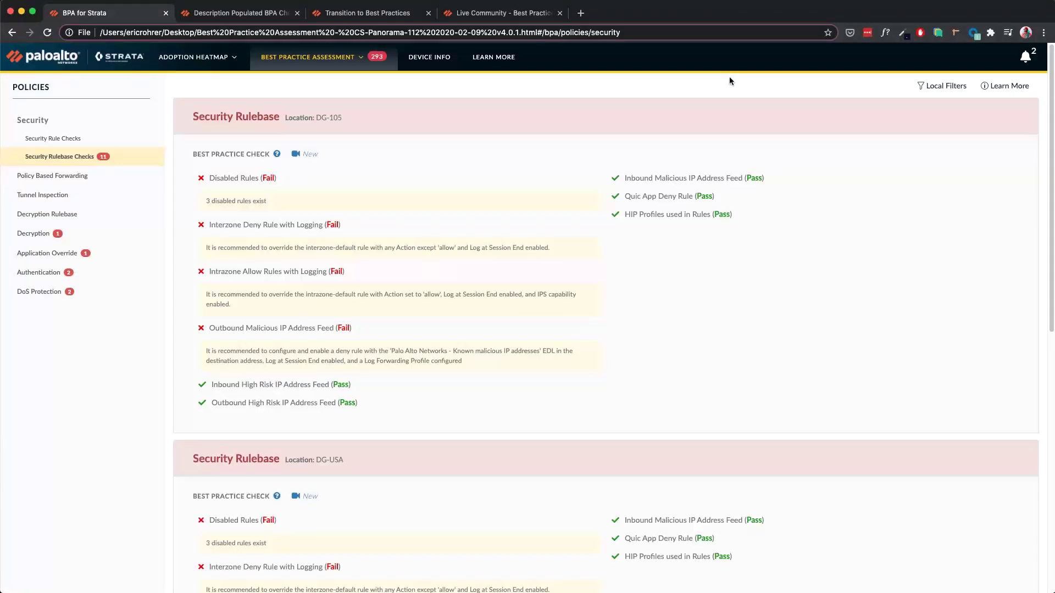
- Open the Best Practice Assessment summary and drill into the checks mapped to the Contingency Planning NIST control
{"action": "left_click", "coordinate": [270, 58]}
{"action": "left_click", "coordinate": [289, 81]}
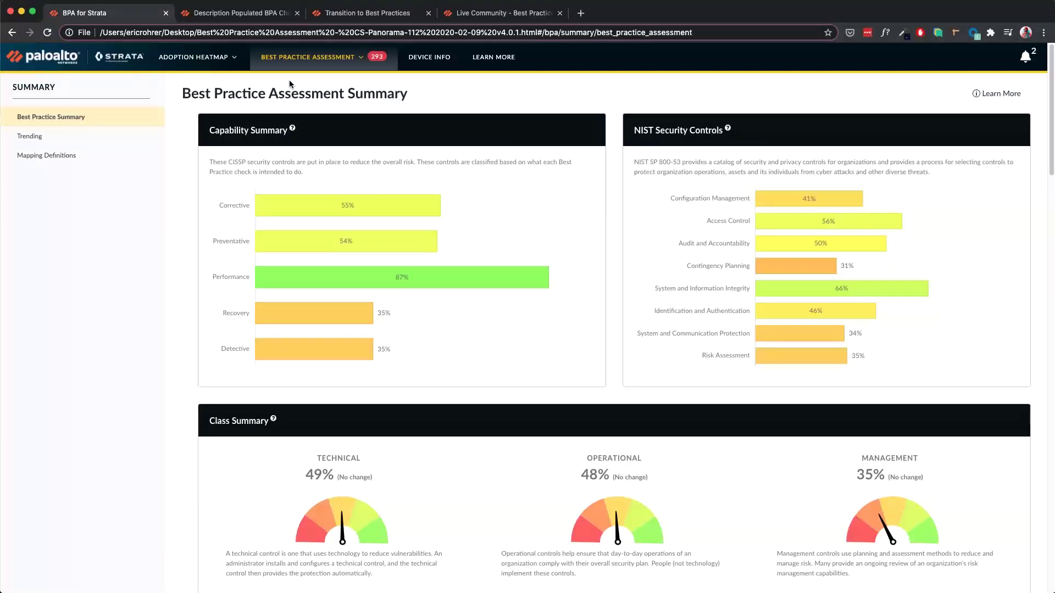
{"action": "mouse_move", "coordinate": [822, 273]}
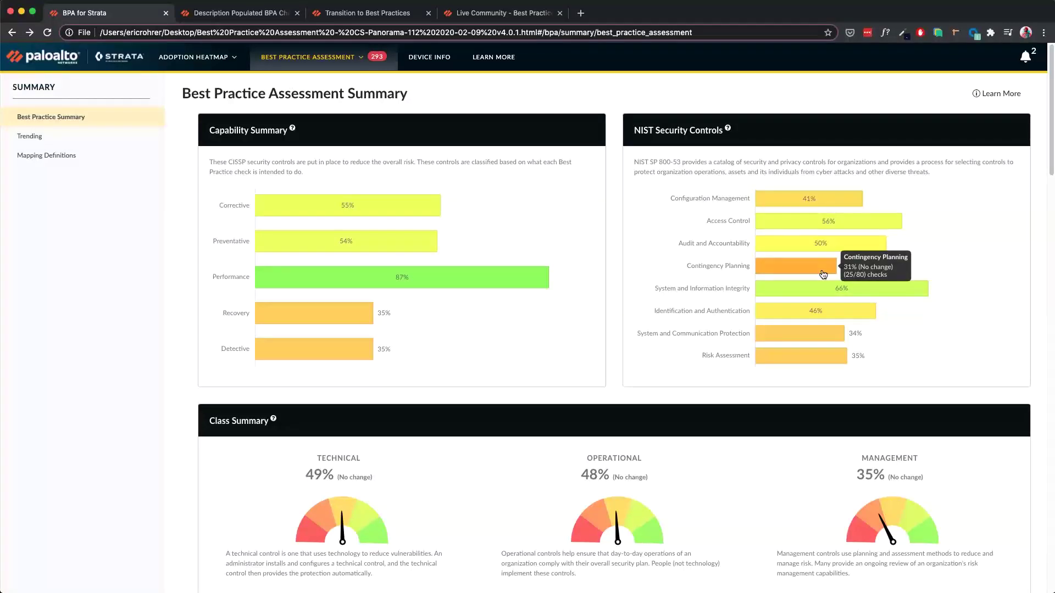
{"action": "left_click", "coordinate": [822, 273]}
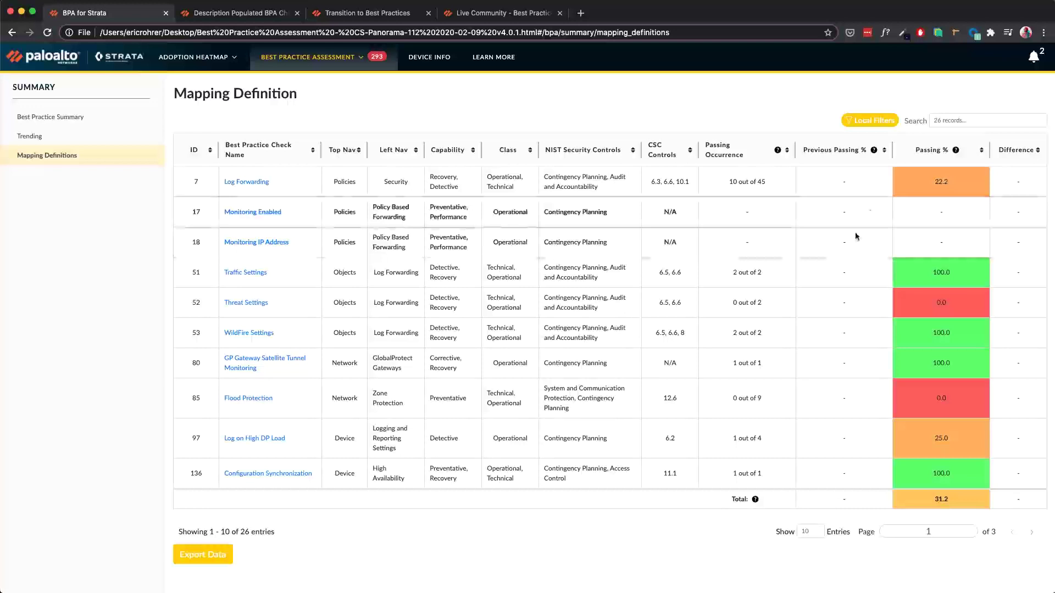
- Review the mapping table's local filters and open the Log on High DP Load check
{"action": "left_click", "coordinate": [873, 120]}
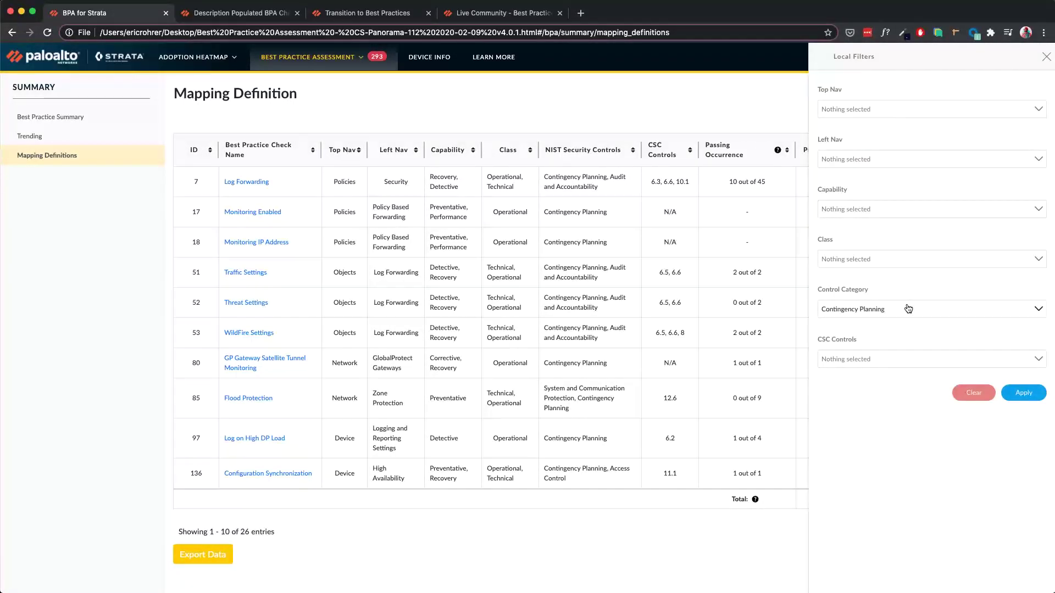
{"action": "left_click", "coordinate": [754, 530]}
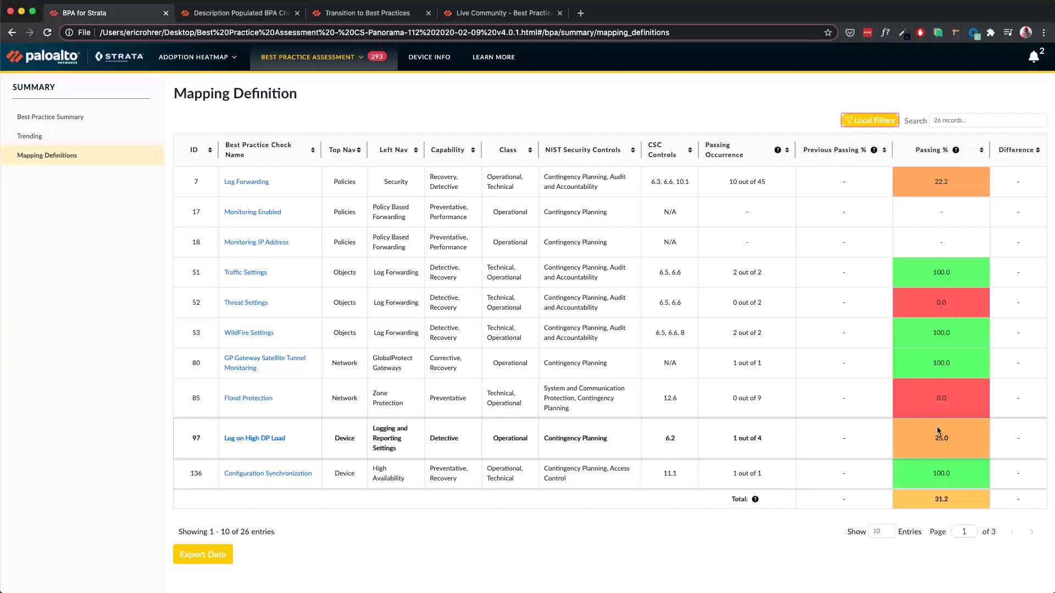
{"action": "left_click", "coordinate": [278, 439]}
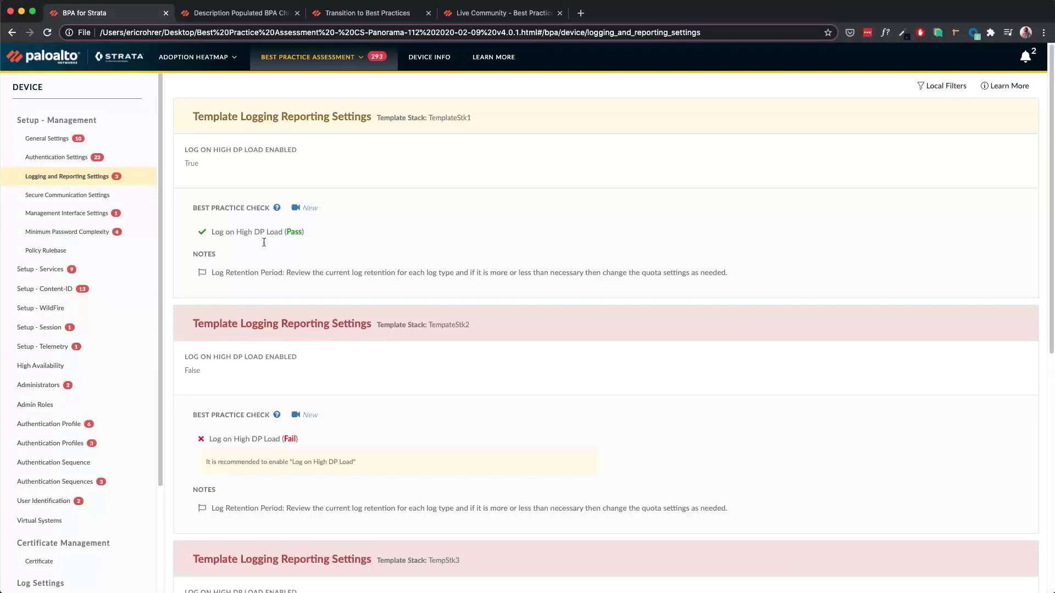
- Review the short video list and the check descriptions for TemplateStk1's logging and reporting settings
{"action": "left_click", "coordinate": [297, 209]}
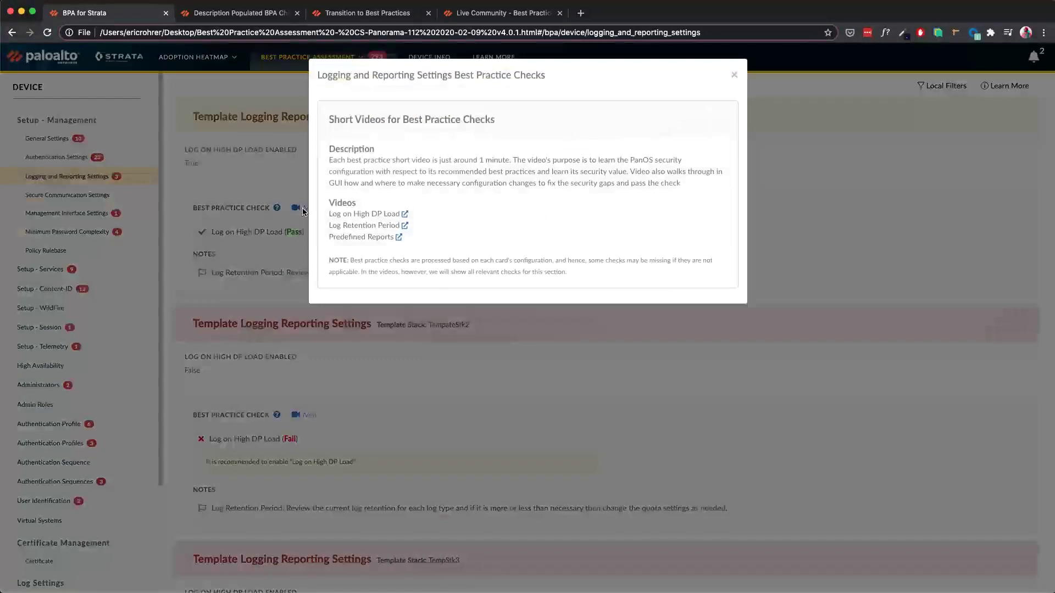
{"action": "left_click", "coordinate": [295, 255]}
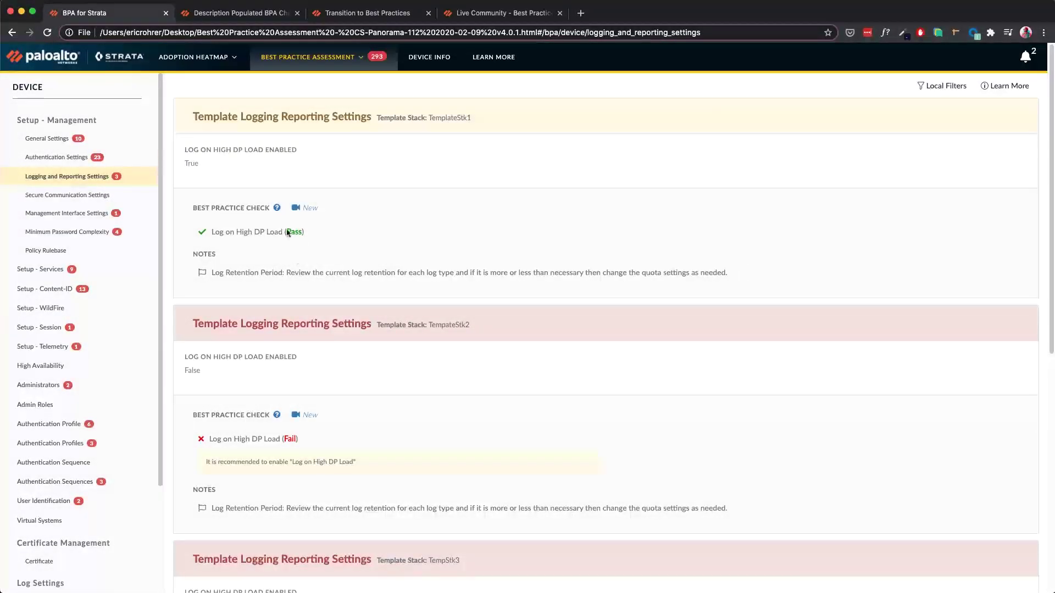
{"action": "left_click", "coordinate": [277, 209]}
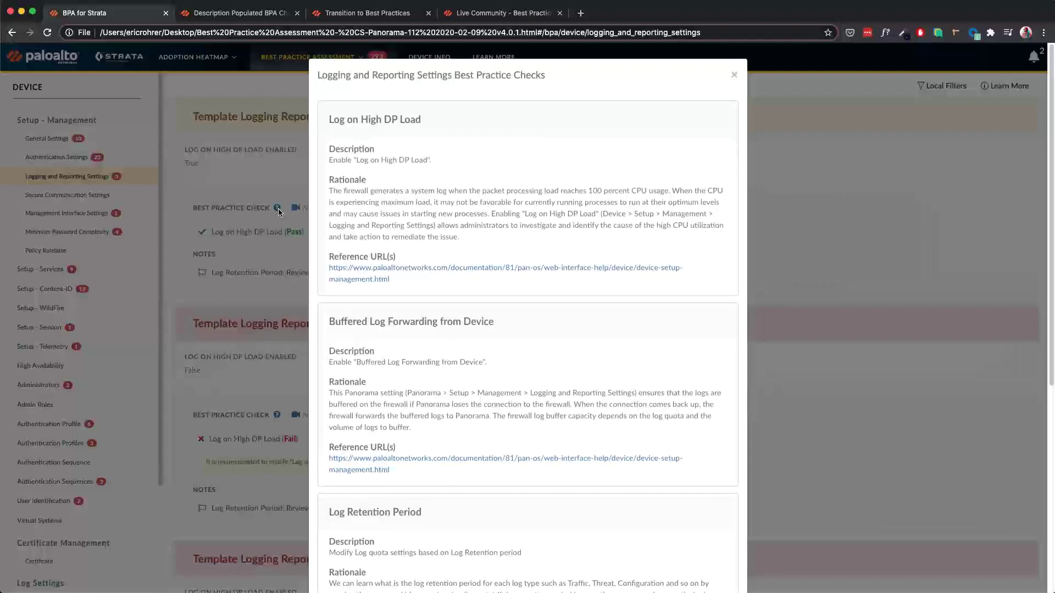
{"action": "left_click", "coordinate": [289, 249]}
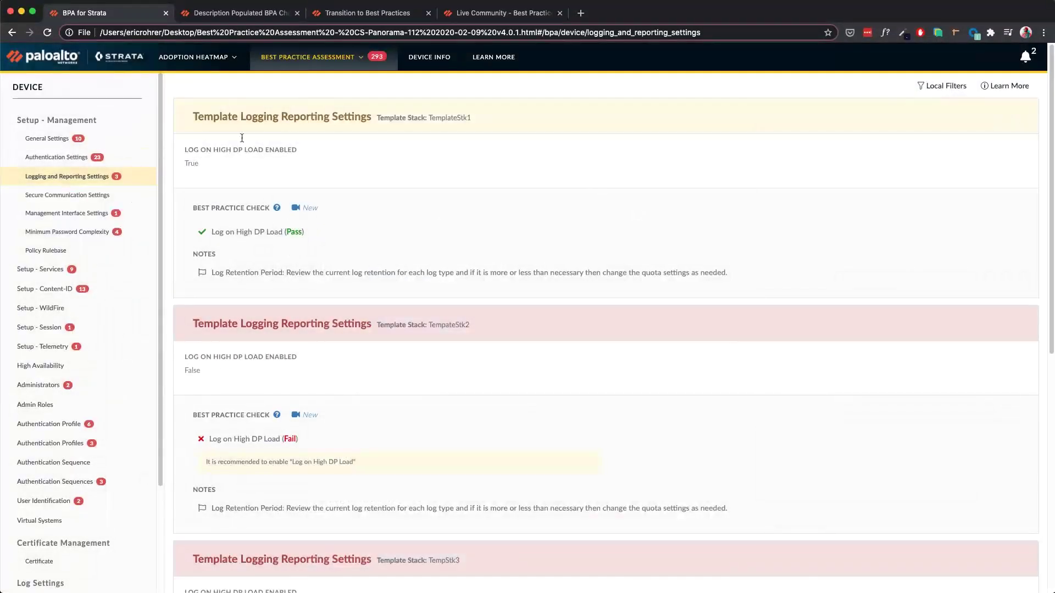
- Filter the Device Group adoption heatmap to DG-Plano together with its parent device groups in Include mode
{"action": "left_click", "coordinate": [225, 68]}
{"action": "left_click", "coordinate": [200, 106]}
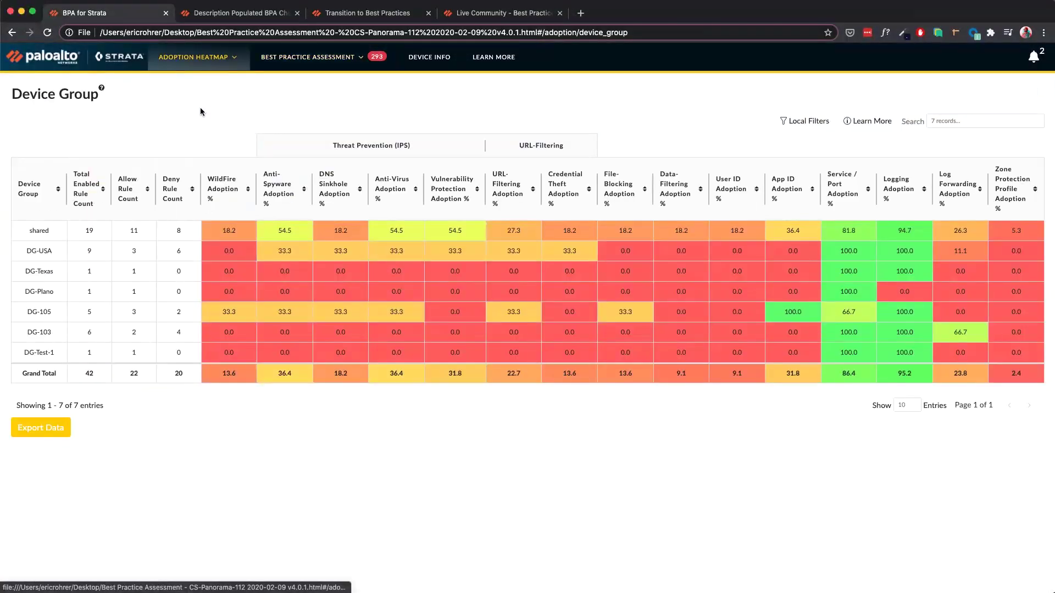
{"action": "left_click", "coordinate": [811, 121]}
{"action": "left_click", "coordinate": [915, 160]}
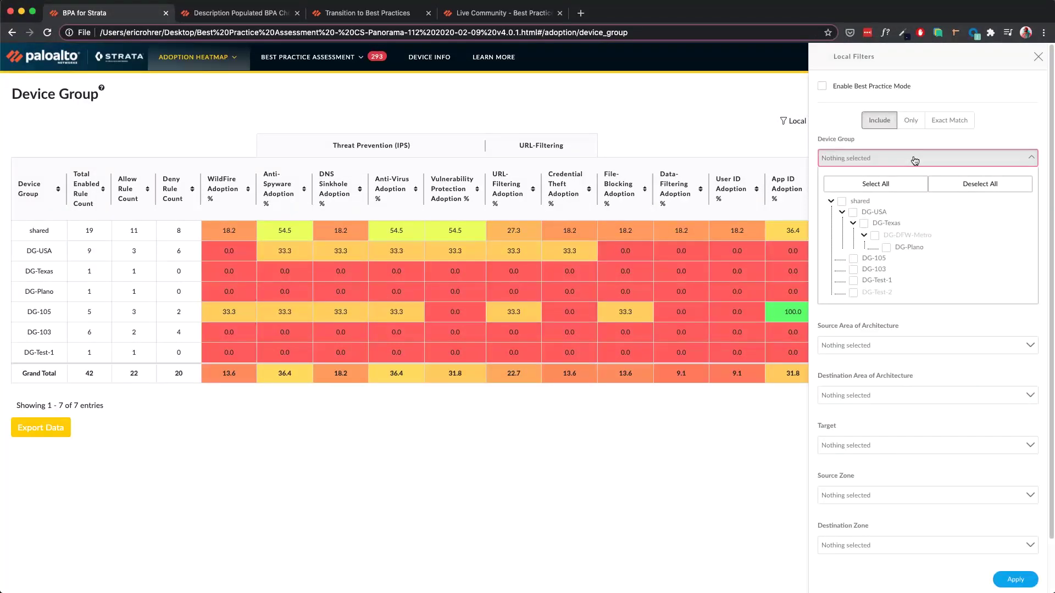
{"action": "left_click", "coordinate": [886, 248]}
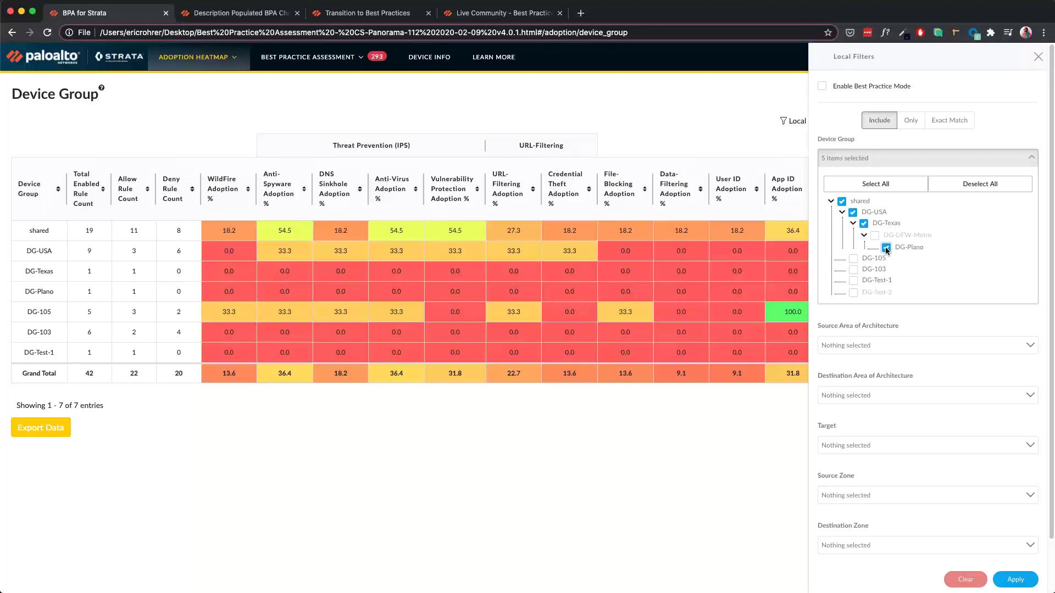
{"action": "left_click", "coordinate": [1013, 580]}
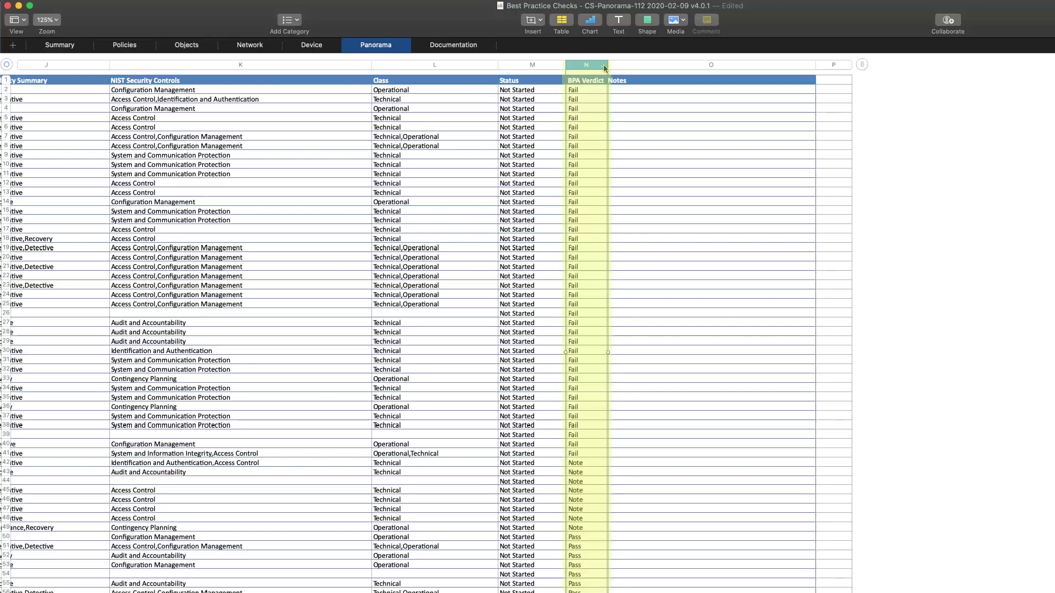
- In the Best Practice Checks spreadsheet's Panorama sheet, view the quick filter choices for the BPA Verdict column without applying one
{"action": "left_click", "coordinate": [605, 66]}
{"action": "mouse_move", "coordinate": [649, 129]}
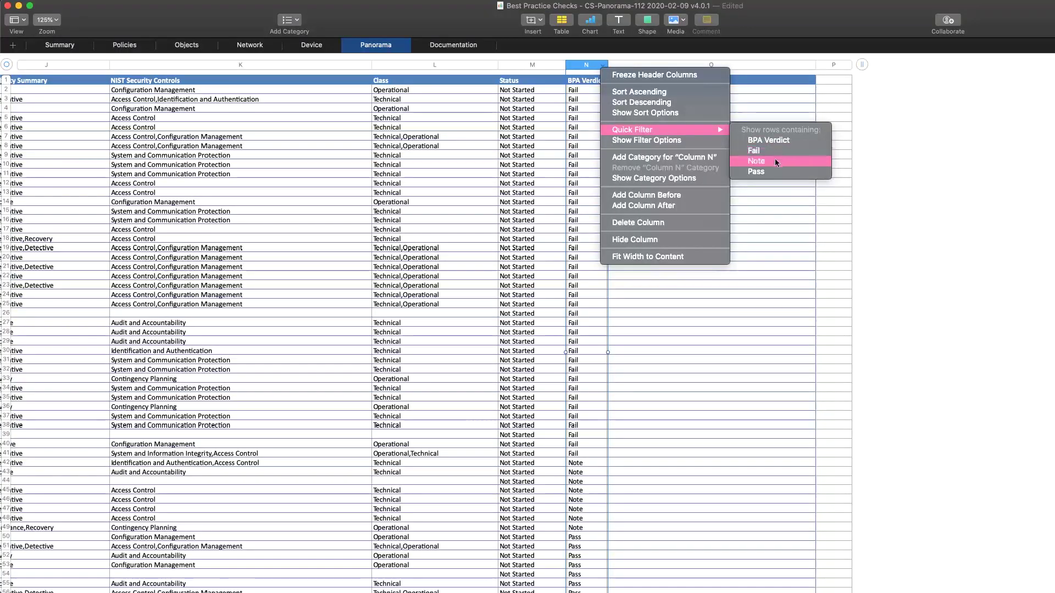
{"action": "left_click", "coordinate": [547, 90]}
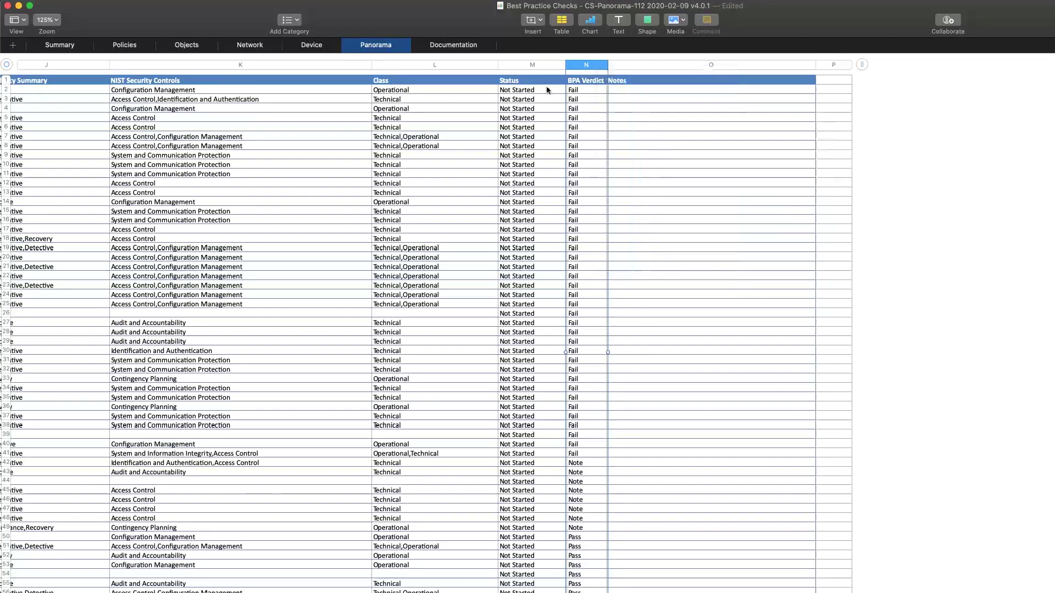
- Show the available status choices for the first check in row 2
{"action": "left_click", "coordinate": [555, 91]}
{"action": "left_click", "coordinate": [573, 90]}
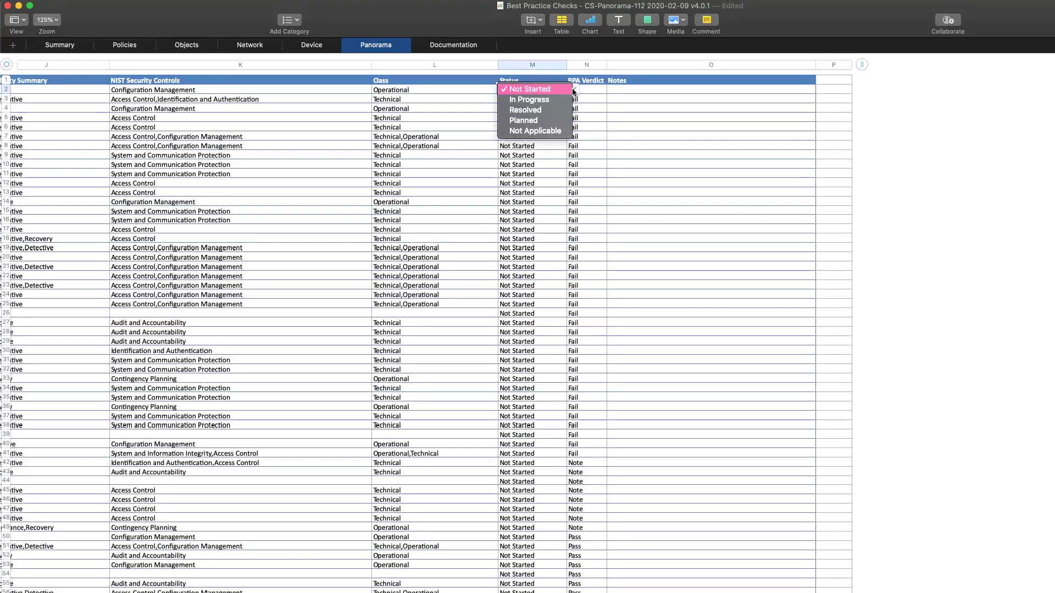